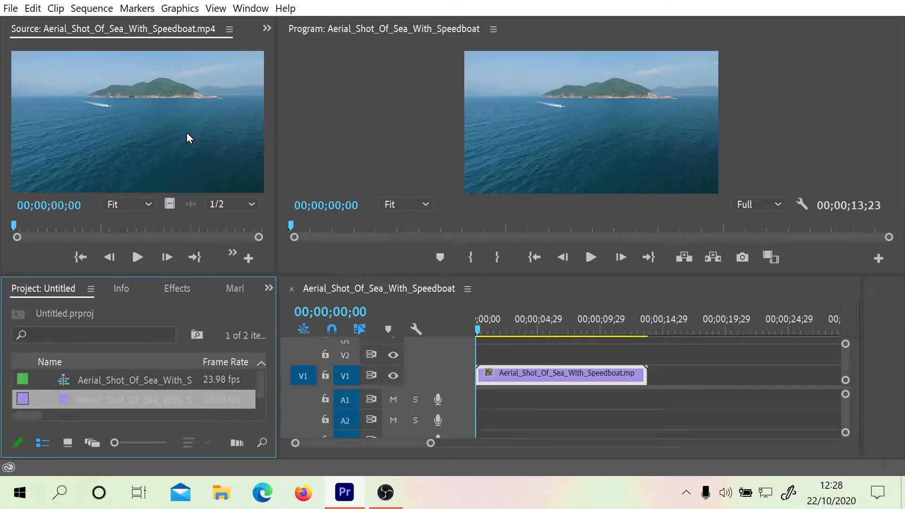
pyautogui.click(12, 9)
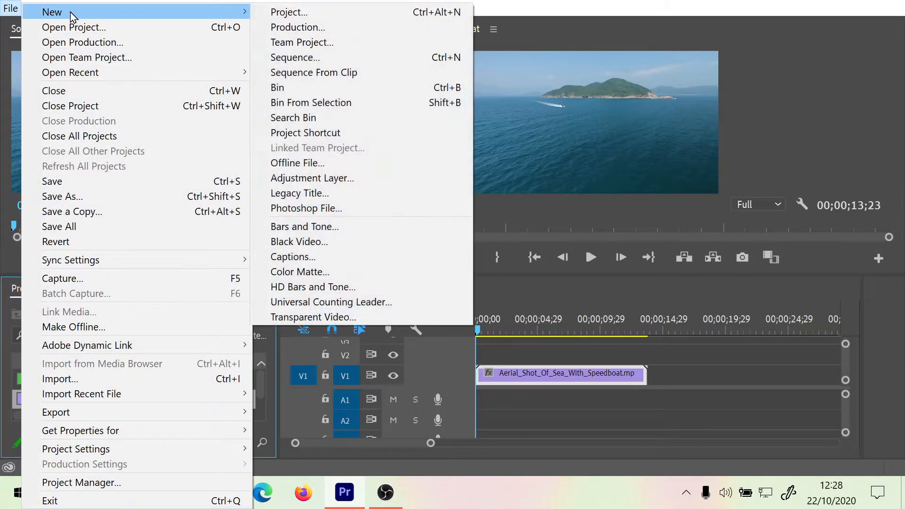
pyautogui.click(560, 6)
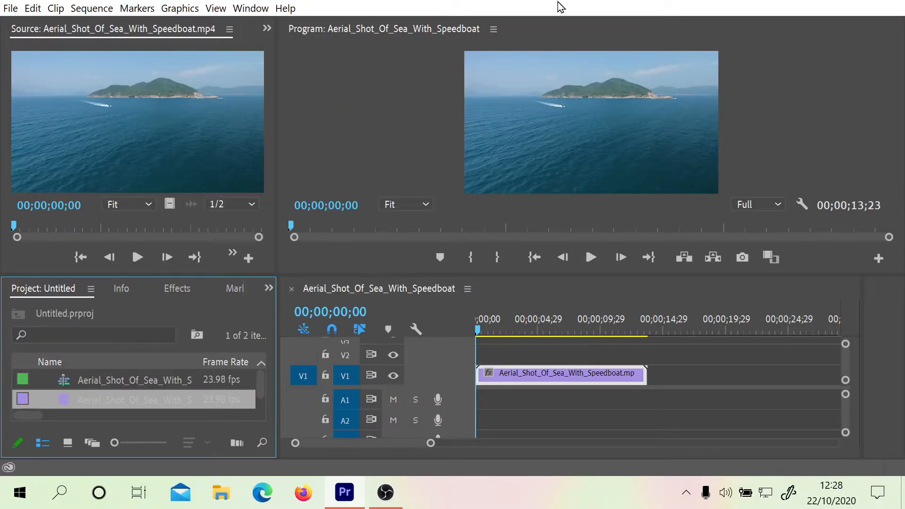
pyautogui.click(248, 10)
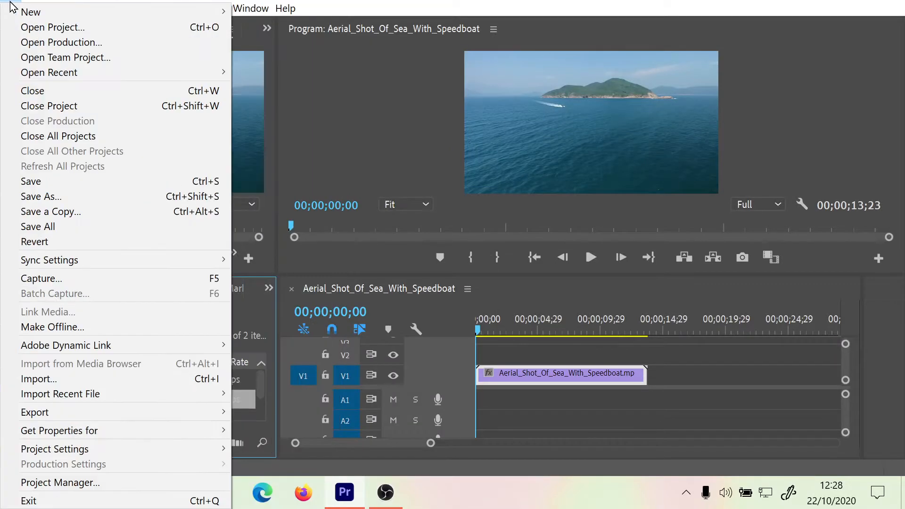
pyautogui.click(11, 7)
# Step: Create a legacy title named speedboatMovement with a height of 100
pyautogui.click(11, 8)
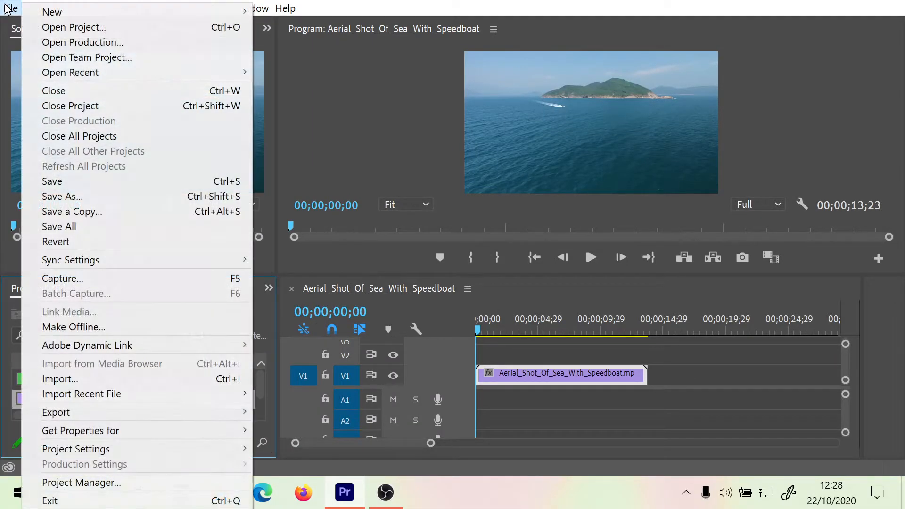
pyautogui.moveTo(52, 12)
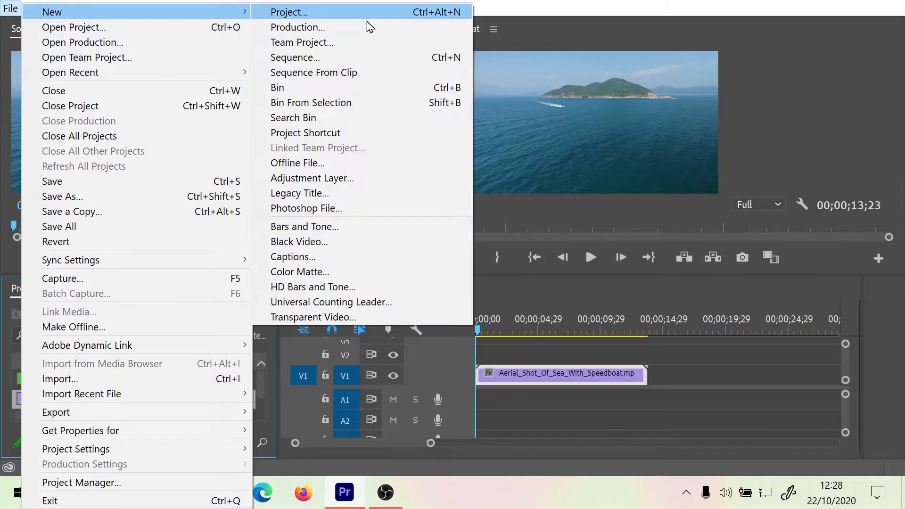
pyautogui.click(287, 193)
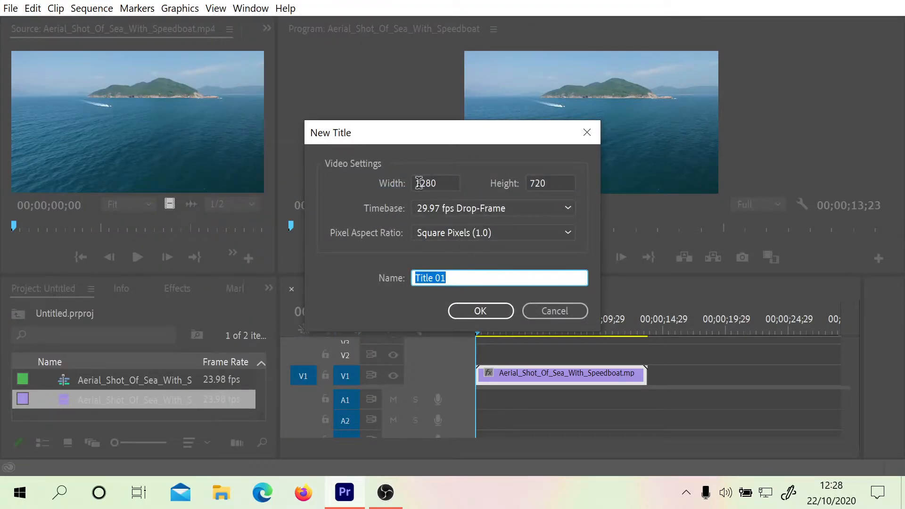
pyautogui.click(550, 182)
pyautogui.write('100')
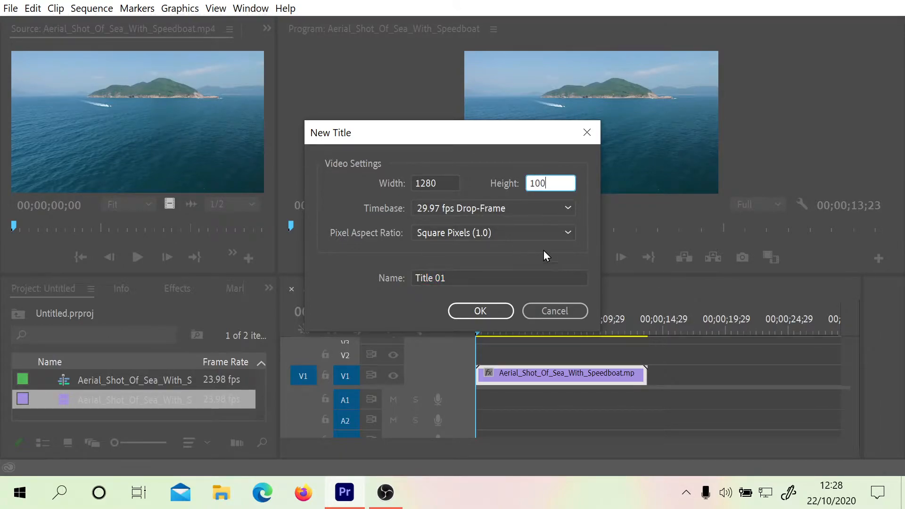
pyautogui.click(480, 321)
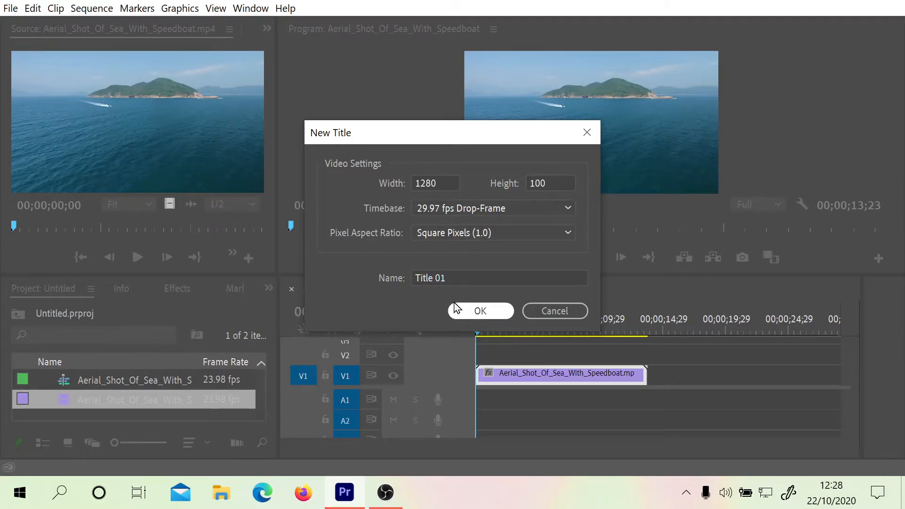
pyautogui.click(455, 275)
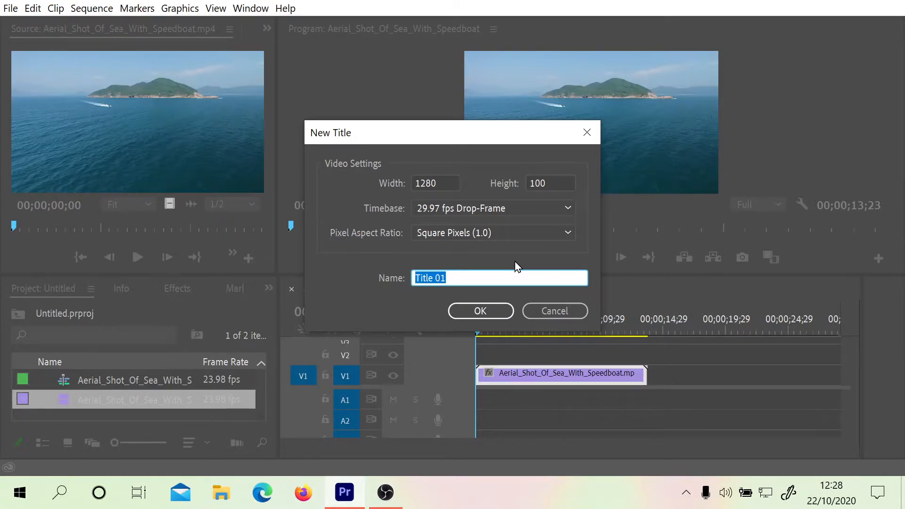
pyautogui.write('speedboatMovement')
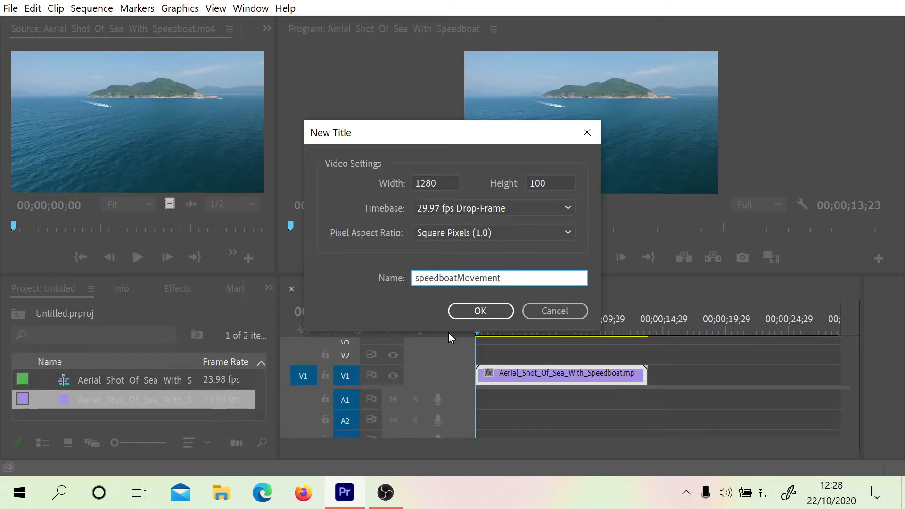
pyautogui.click(468, 316)
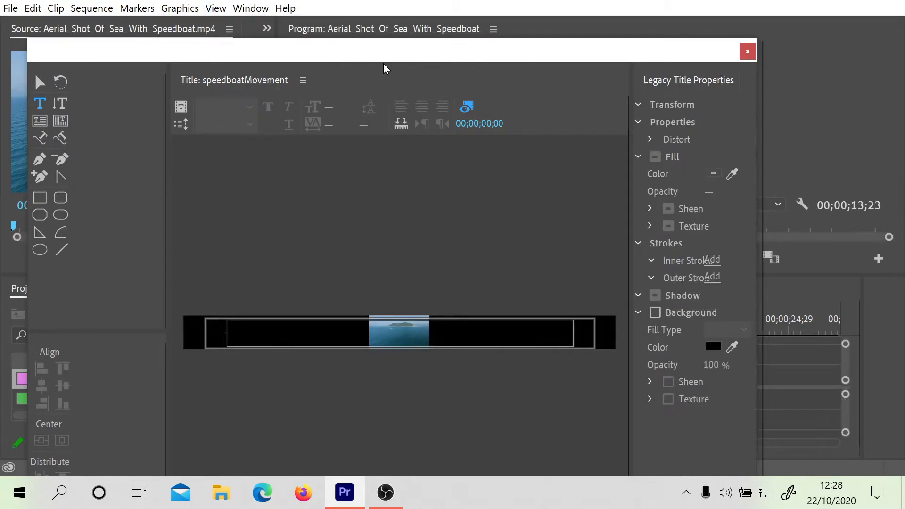
# Step: Move the title designer window up over the workspace and hide the background video behind the title
pyautogui.moveTo(368, 51)
pyautogui.mouseDown()
pyautogui.moveTo(391, 22)
pyautogui.moveTo(378, 61)
pyautogui.mouseUp()
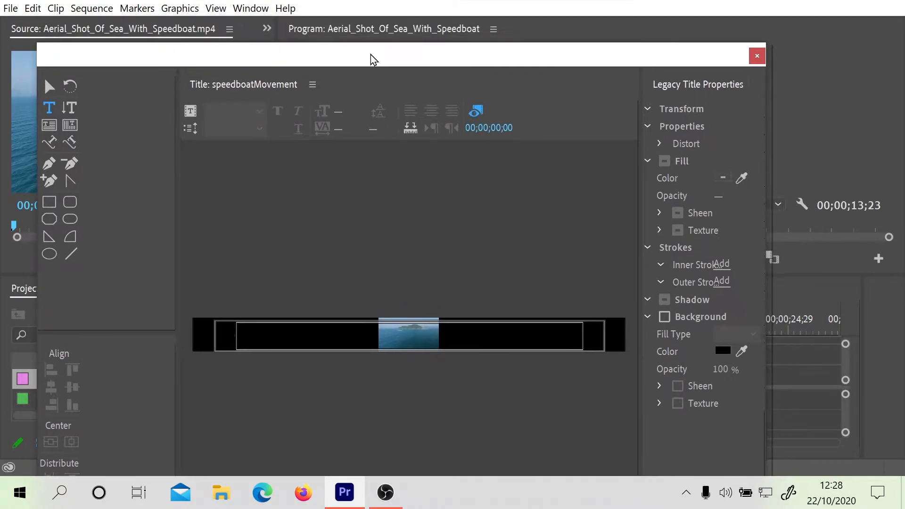
pyautogui.click(247, 8)
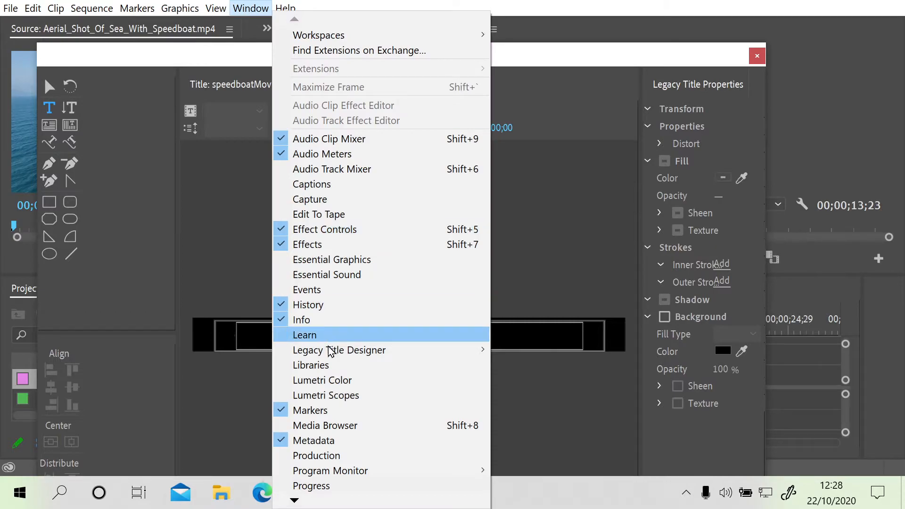
pyautogui.moveTo(329, 351)
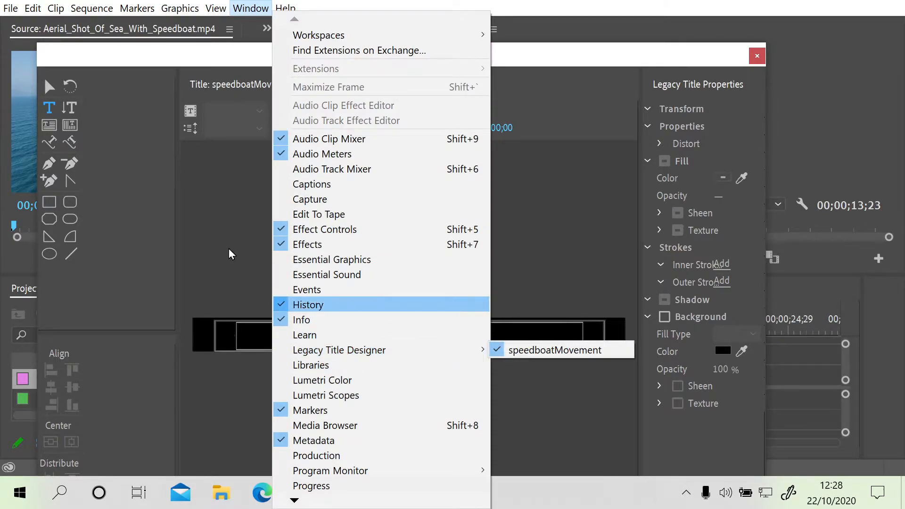
pyautogui.click(209, 54)
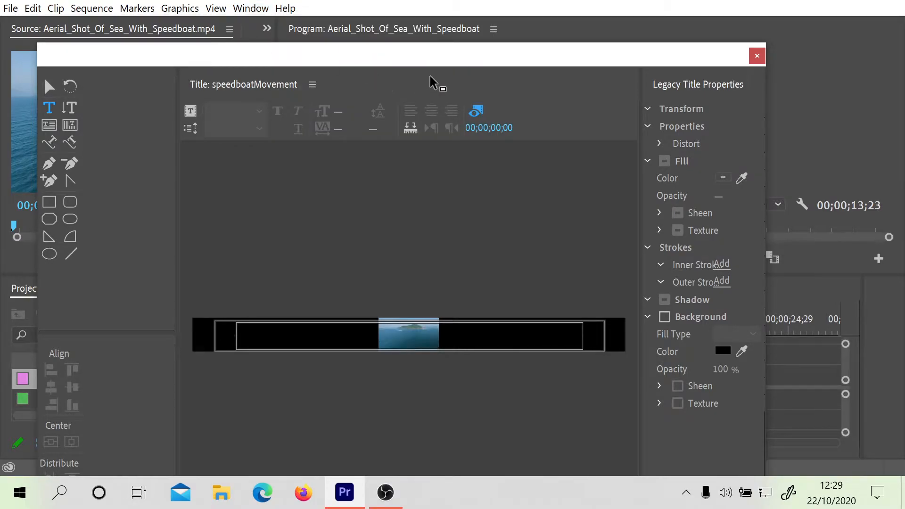
pyautogui.moveTo(426, 63); pyautogui.dragTo(469, 3)
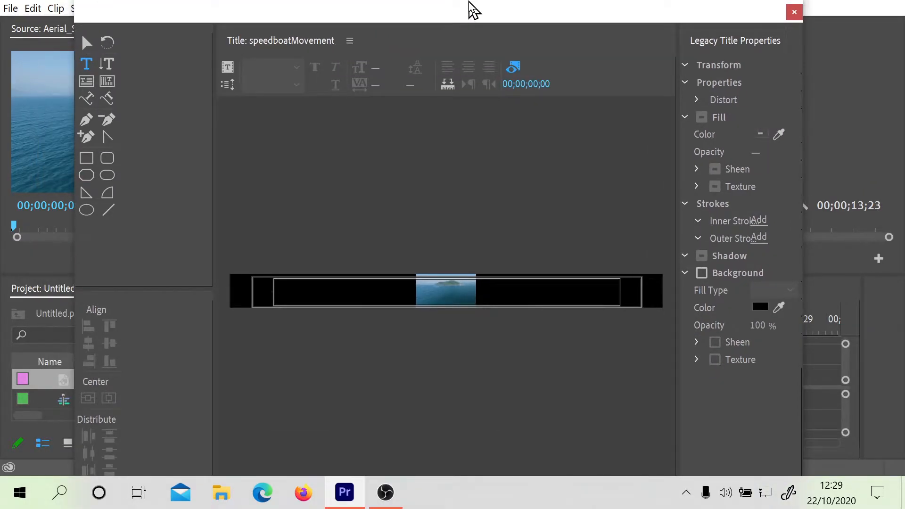
pyautogui.moveTo(473, 10); pyautogui.dragTo(470, 21)
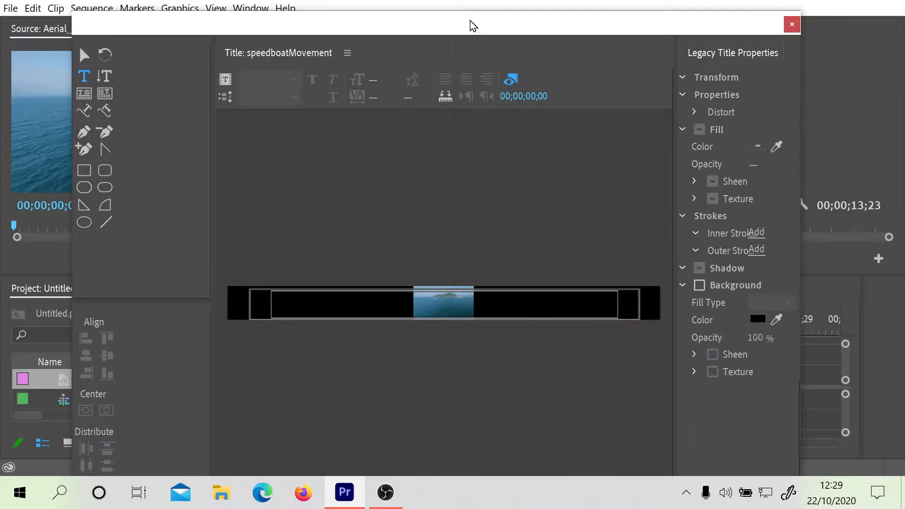
pyautogui.click(513, 81)
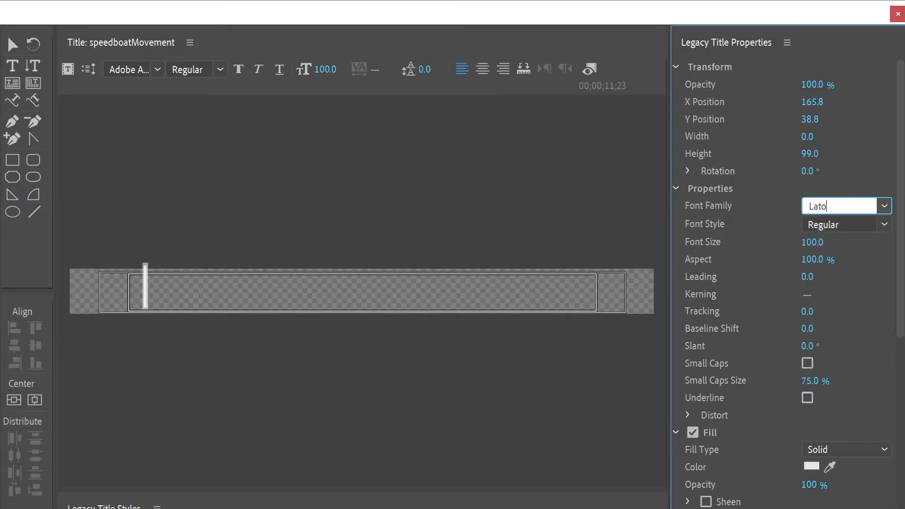
# Step: Set the title text's font to Lato with the Bold style
pyautogui.click(884, 225)
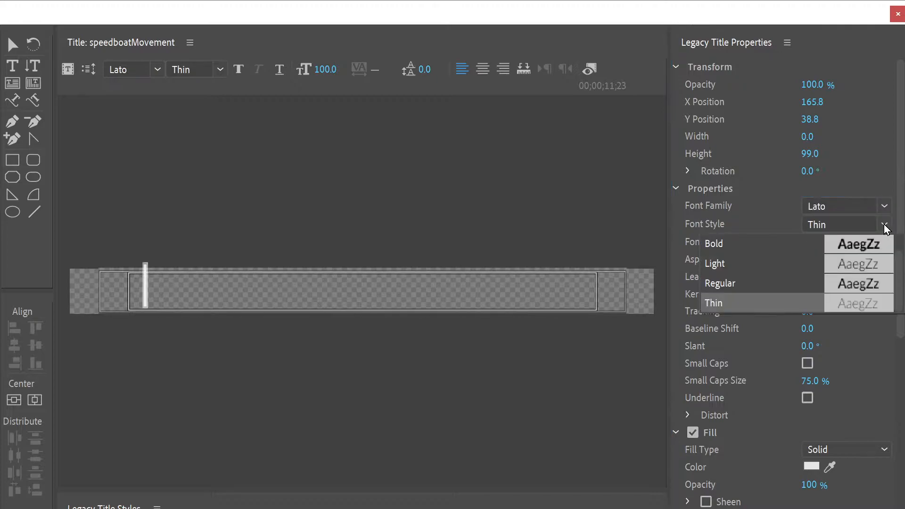
pyautogui.click(801, 245)
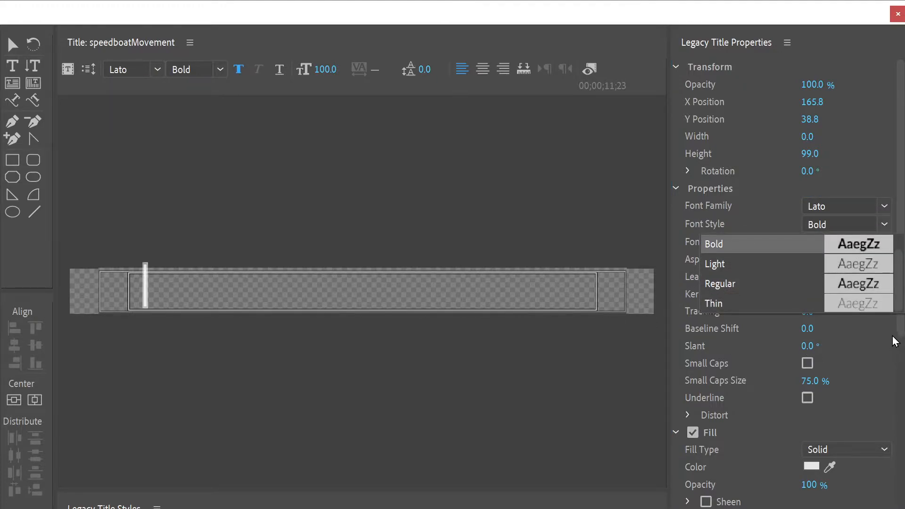
pyautogui.click(875, 343)
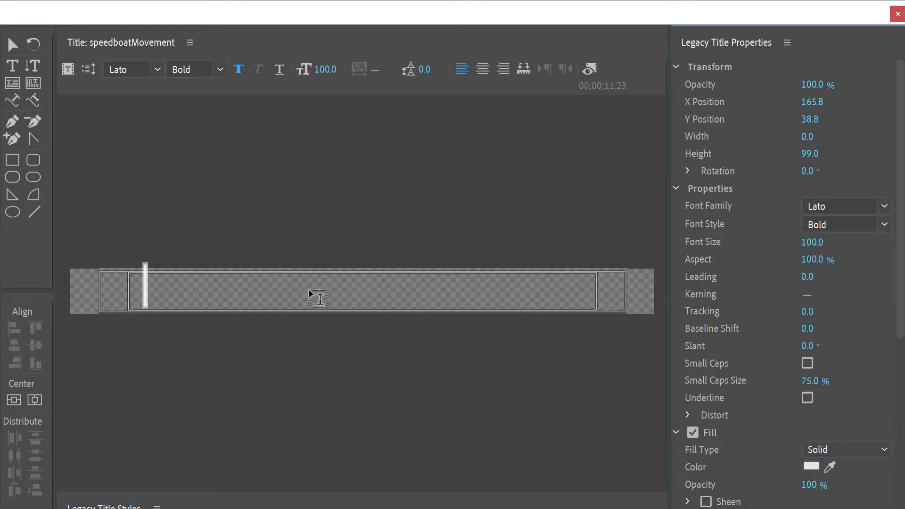
# Step: Enter the text "THE SPEEDBOAT ARRIVES FROM THE NORTH" in the title at font size 50
pyautogui.click(181, 288)
pyautogui.write('THE SPEEDBOAT')
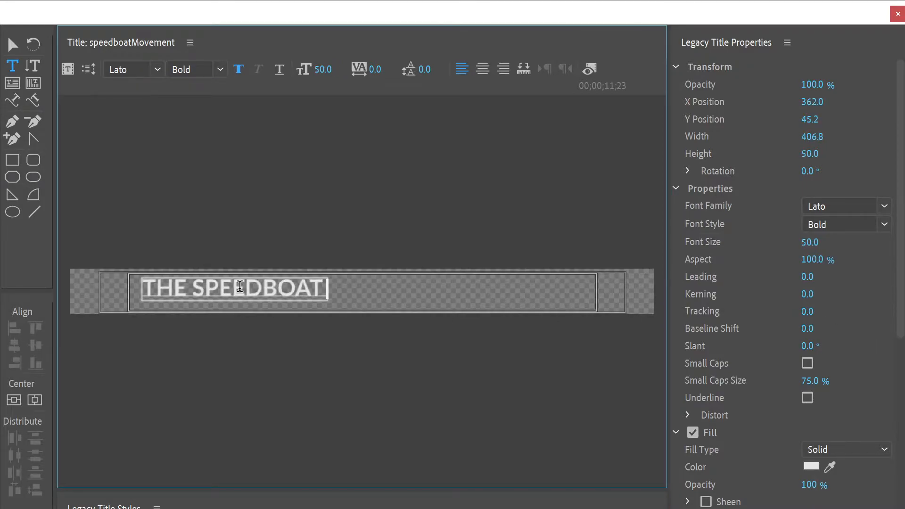
pyautogui.write(' AR')
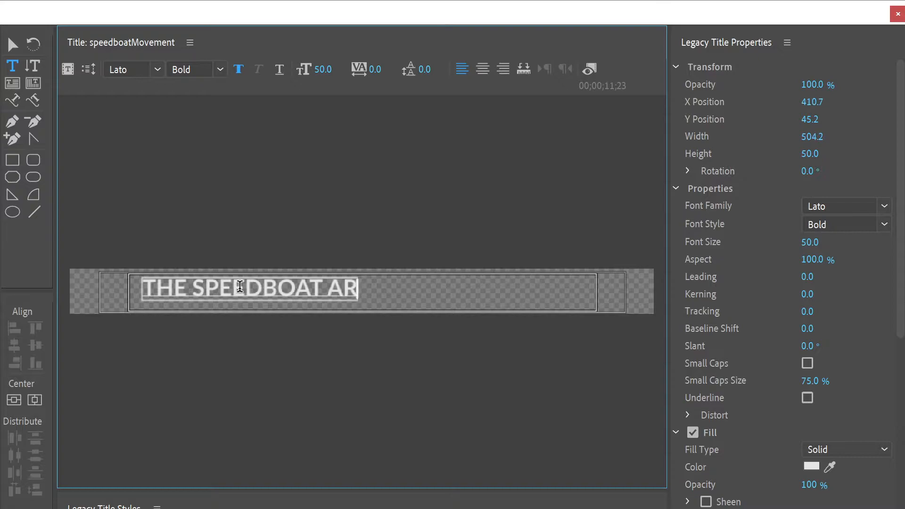
pyautogui.write('RIVES FROM THE NOR')
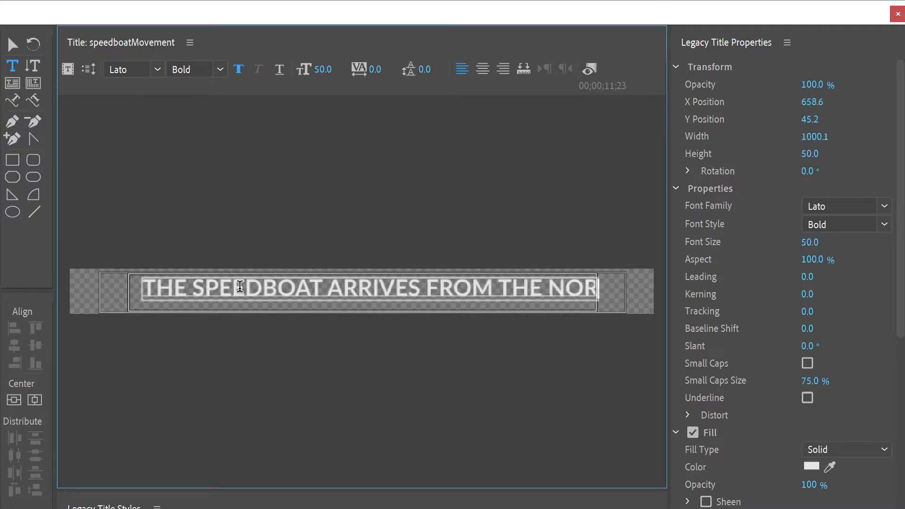
pyautogui.write('THH')
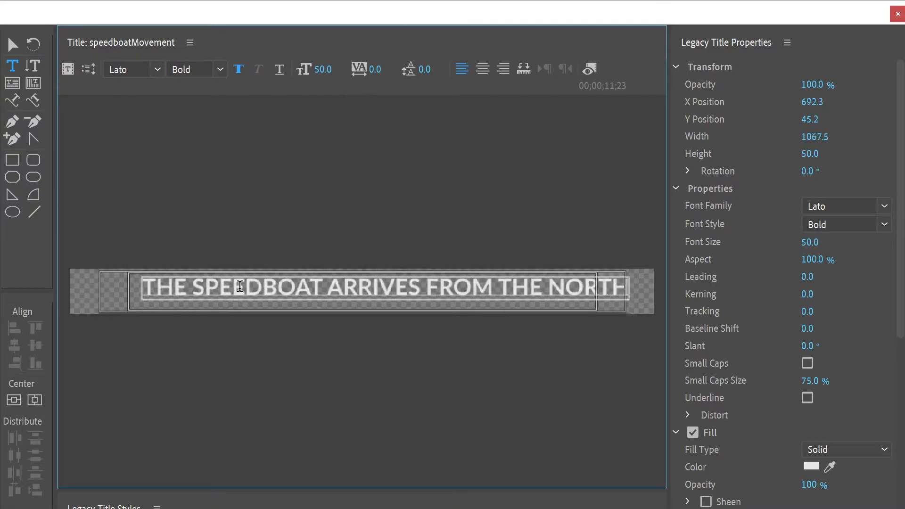
# Step: Reduce the font size to 22 and extend the text's ending to "NORTHWEST AND GRADUALLY MOVES TO THE SOUTHEAST"
pyautogui.moveTo(809, 242); pyautogui.dragTo(777, 242)
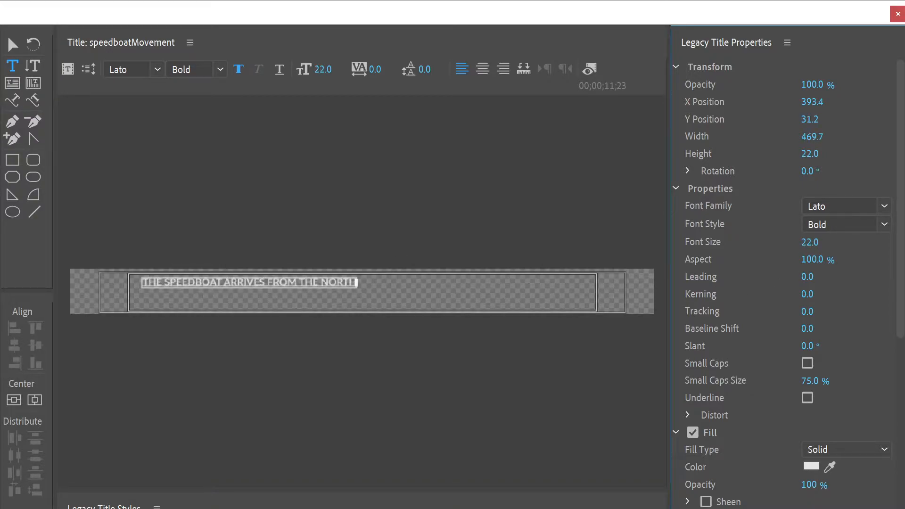
pyautogui.click(357, 282)
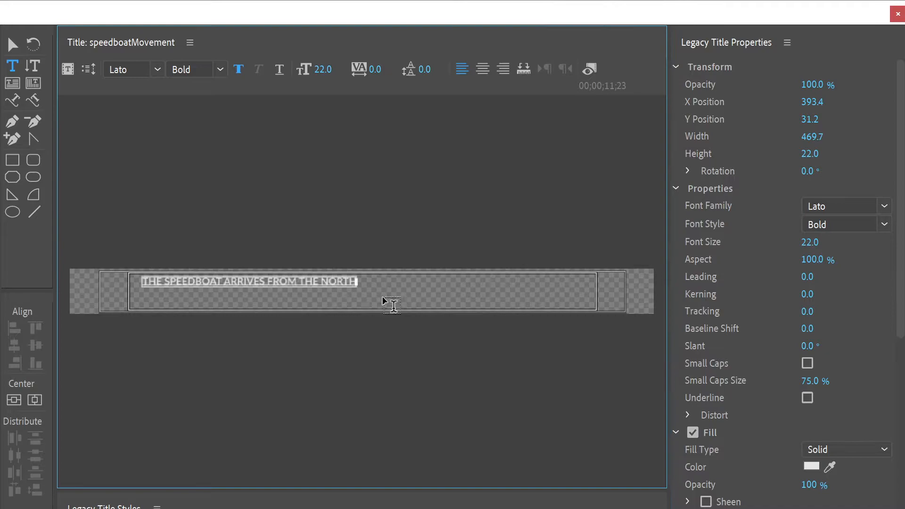
pyautogui.write('WEST')
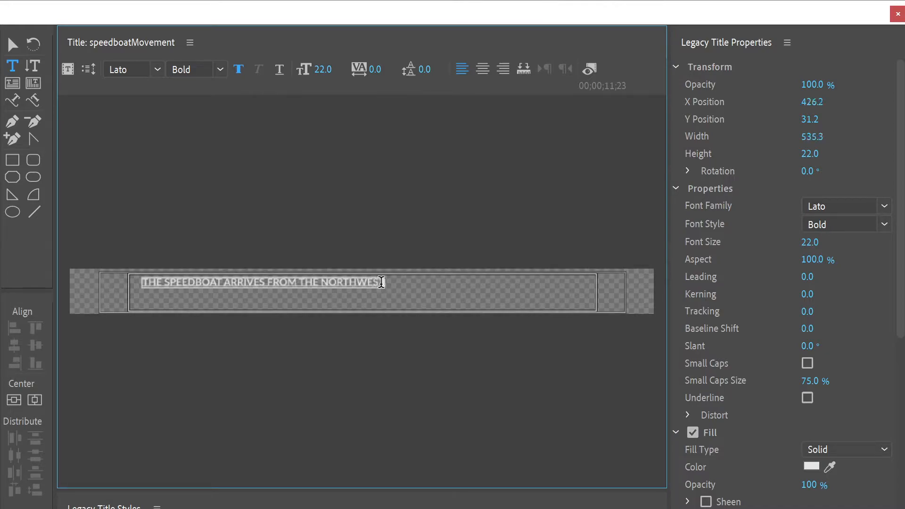
pyautogui.write(' AND GR')
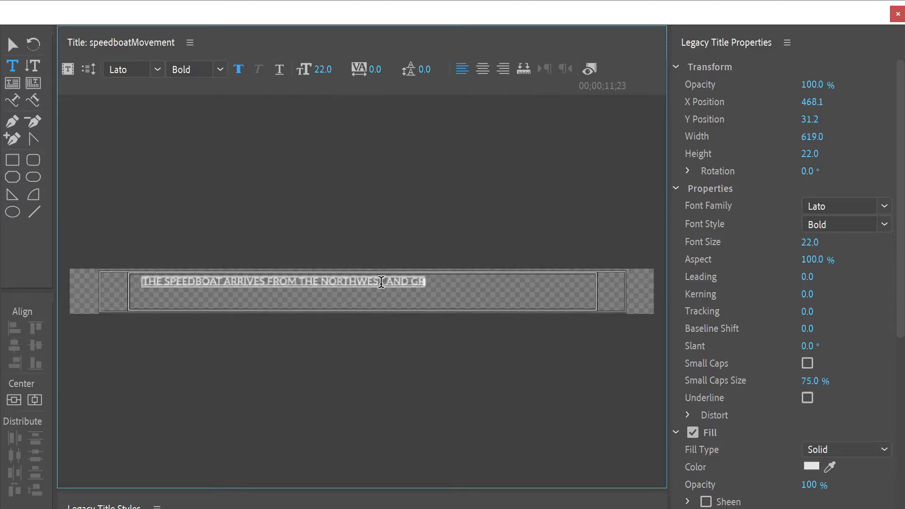
pyautogui.write('ADUALLY MOVES TO')
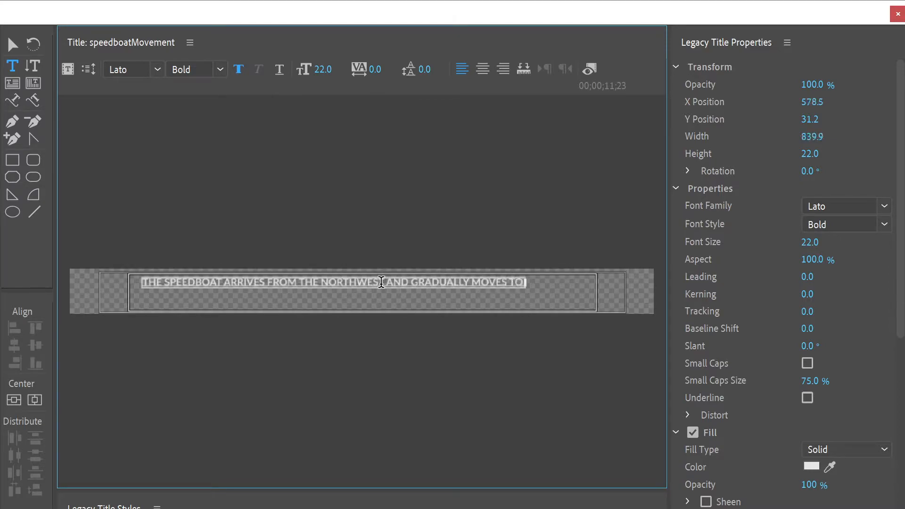
pyautogui.write(' THE SOUTHe')
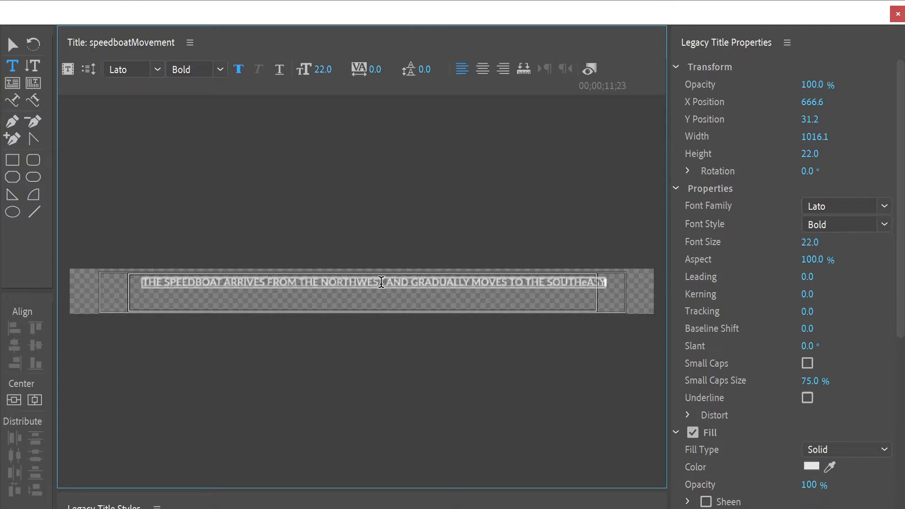
pyautogui.write('eEAST')
# Step: Center the speedboat text vertically and horizontally within the title frame
pyautogui.click(12, 46)
pyautogui.doubleClick(192, 282)
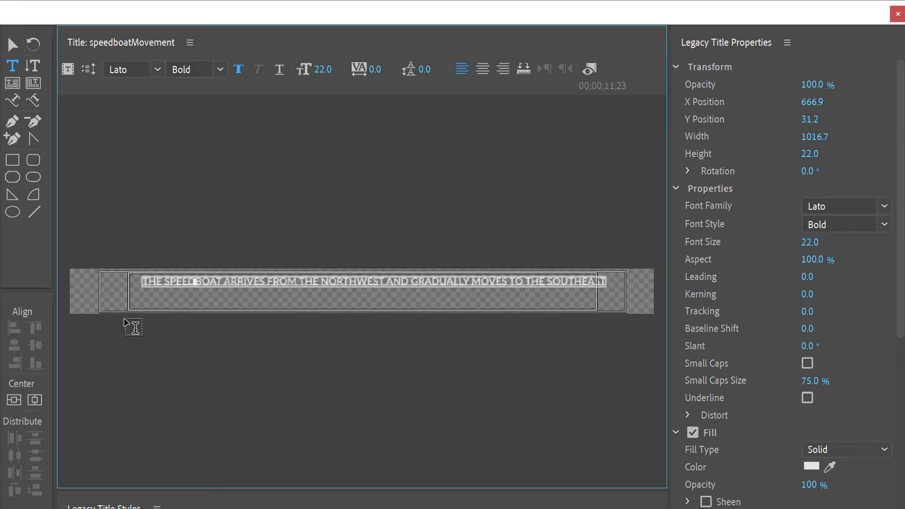
pyautogui.click(13, 400)
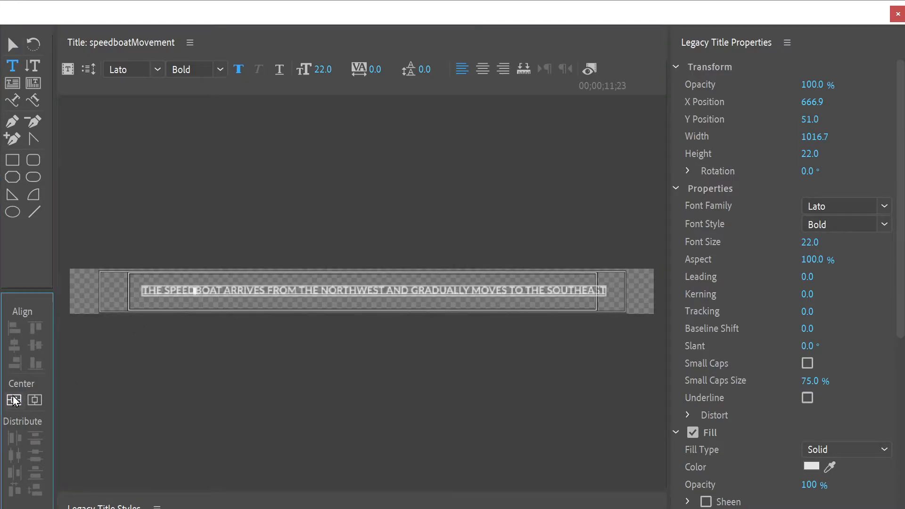
pyautogui.click(40, 408)
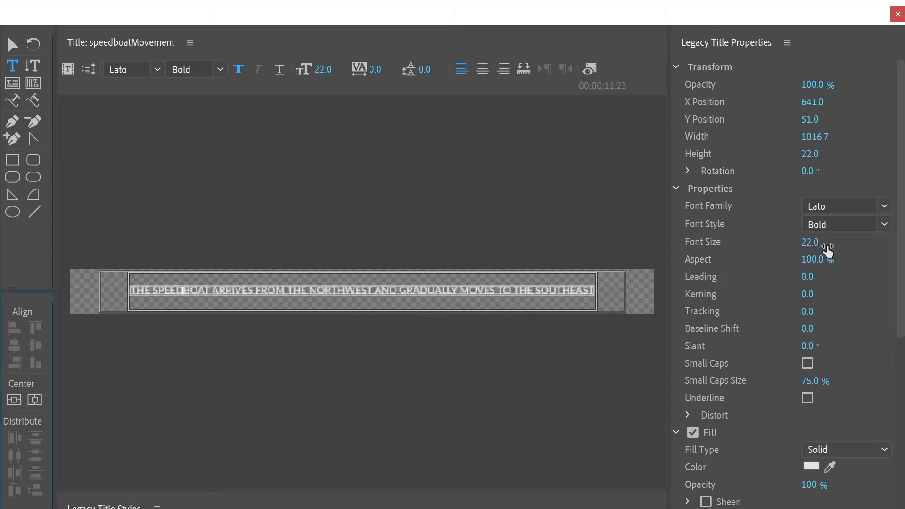
# Step: Enlarge the title text to font size 69 and give the strip a solid near-black background
pyautogui.moveTo(814, 245); pyautogui.dragTo(816, 243)
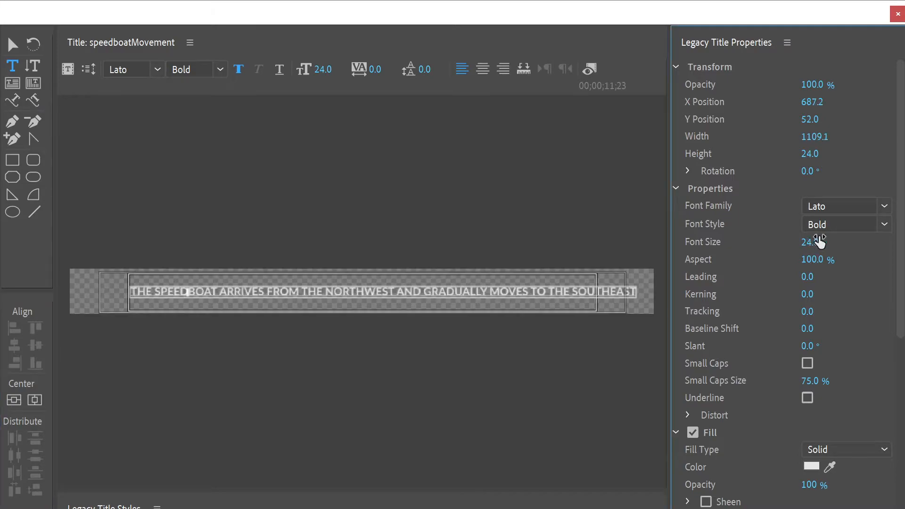
pyautogui.moveTo(810, 242); pyautogui.dragTo(855, 242)
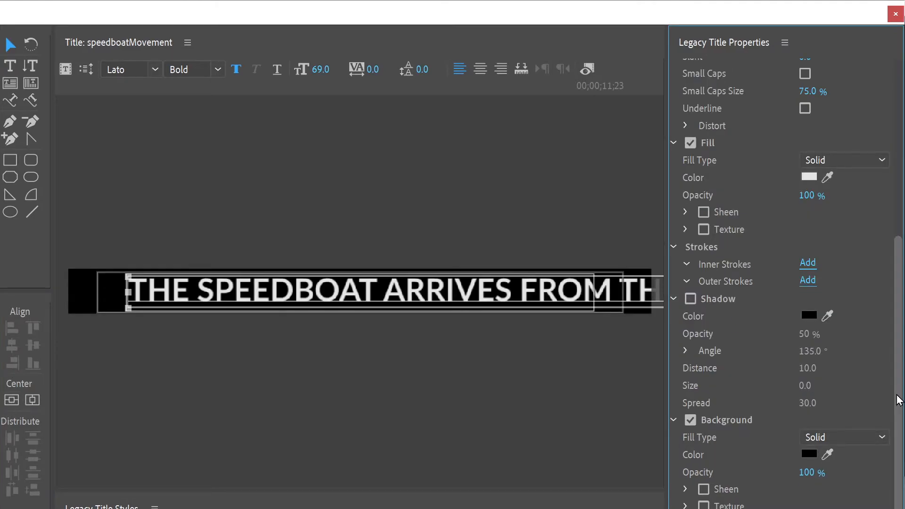
pyautogui.click(814, 453)
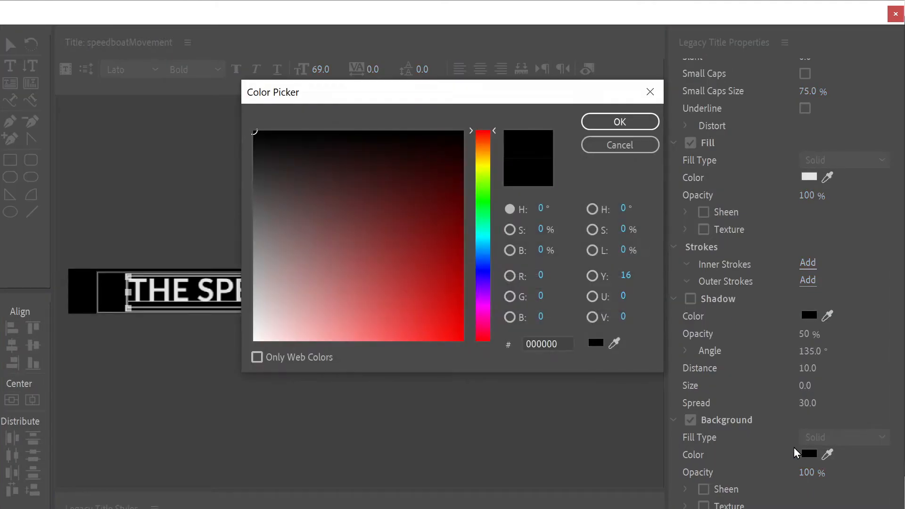
pyautogui.click(250, 270)
pyautogui.moveTo(250, 271)
pyautogui.mouseDown()
pyautogui.moveTo(271, 297)
pyautogui.moveTo(388, 210)
pyautogui.moveTo(460, 138)
pyautogui.moveTo(457, 262)
pyautogui.moveTo(462, 137)
pyautogui.mouseUp()
pyautogui.click(621, 121)
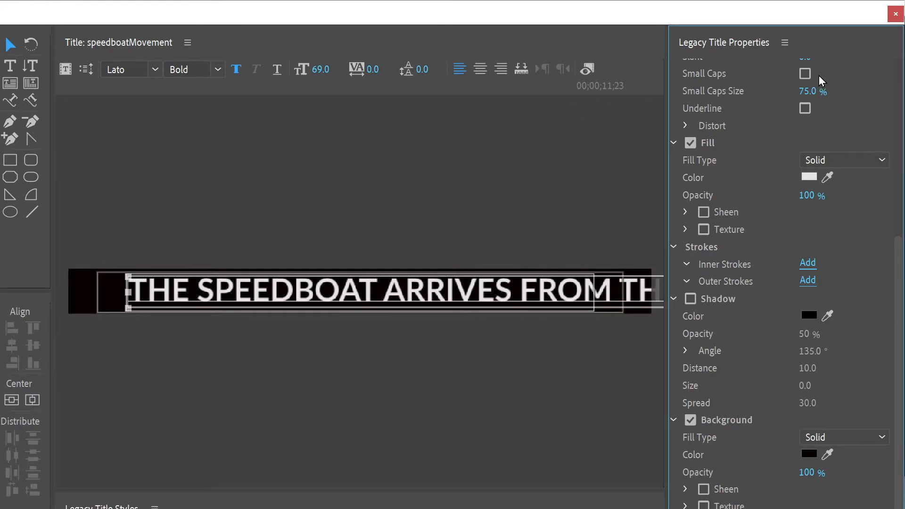
pyautogui.click(896, 14)
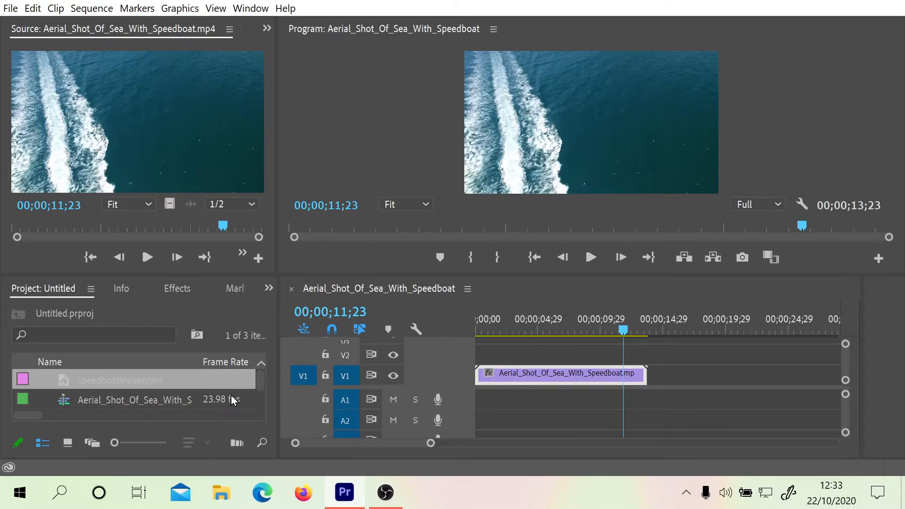
# Step: Place the speedboatMovement title above the video on V2 at the sequence start and set its vertical position to 671
pyautogui.moveTo(104, 387); pyautogui.dragTo(488, 330)
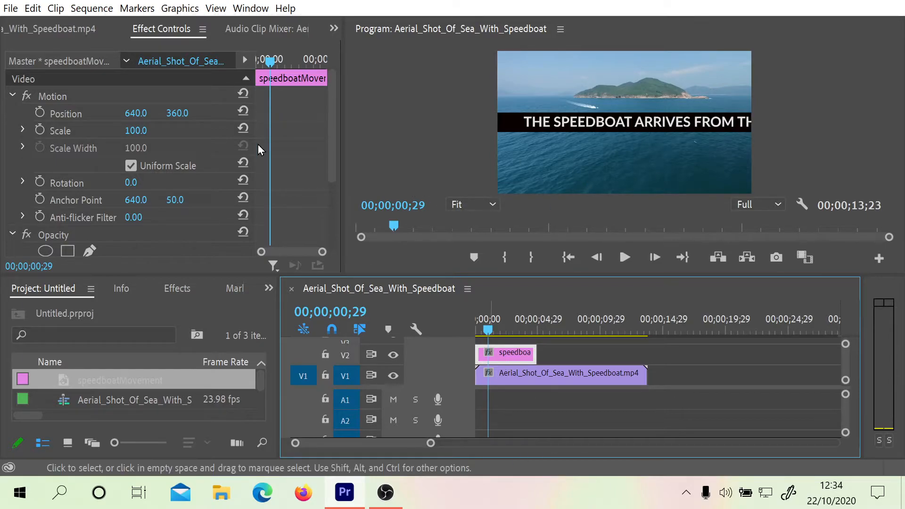
pyautogui.click(136, 113)
pyautogui.moveTo(136, 113); pyautogui.dragTo(333, 115)
pyautogui.hotkey('ctrl', 'z')
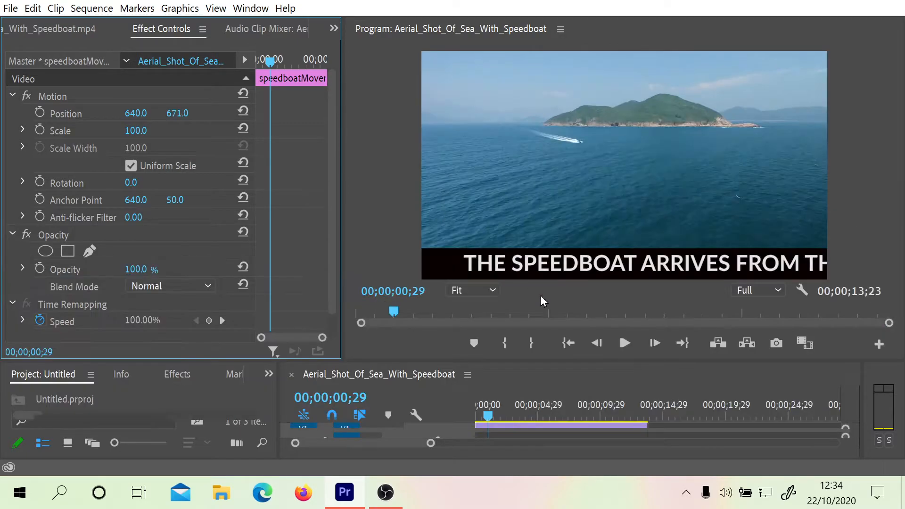
pyautogui.moveTo(577, 363); pyautogui.dragTo(548, 229)
pyautogui.click(472, 287)
pyautogui.moveTo(471, 287)
pyautogui.mouseDown()
pyautogui.moveTo(550, 296)
pyautogui.moveTo(466, 301)
pyautogui.mouseUp()
pyautogui.moveTo(520, 230); pyautogui.dragTo(520, 264)
# Step: Set the speedboatMovement title's type to Crawl Left and play back the sequence to preview the motion
pyautogui.doubleClick(508, 348)
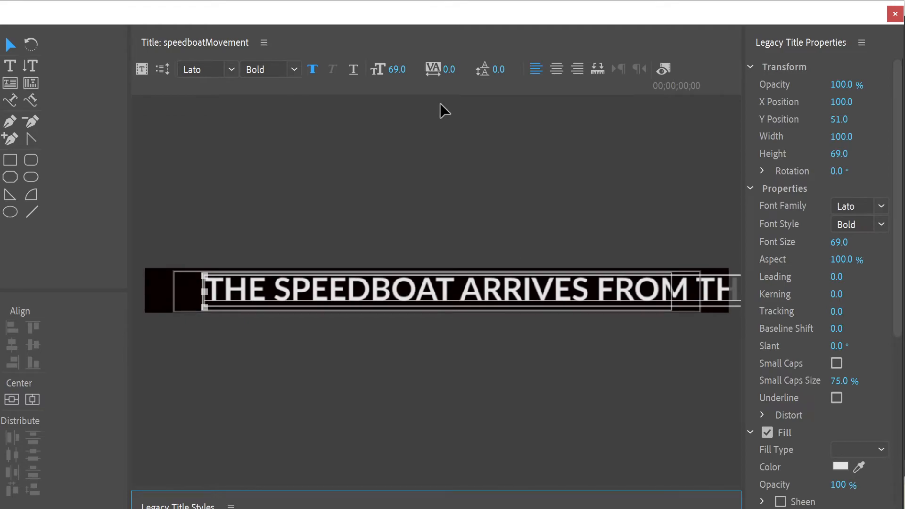
pyautogui.click(167, 68)
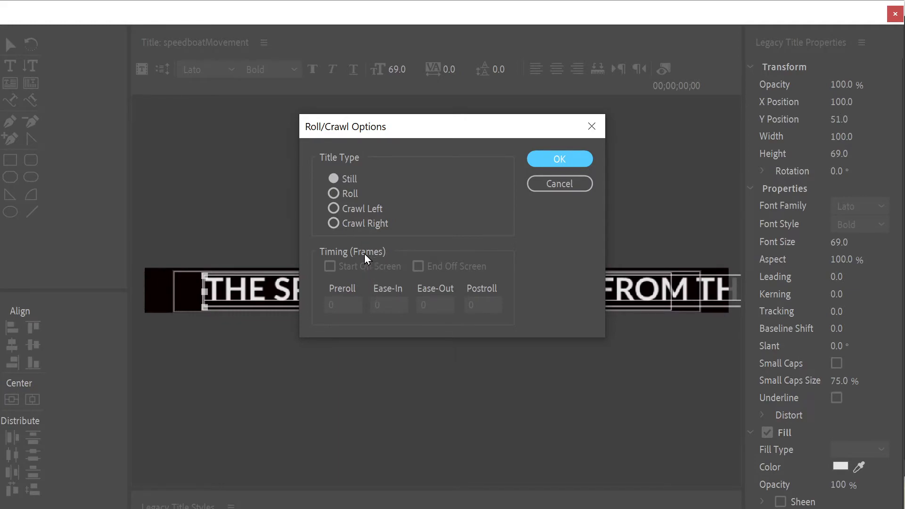
pyautogui.click(333, 211)
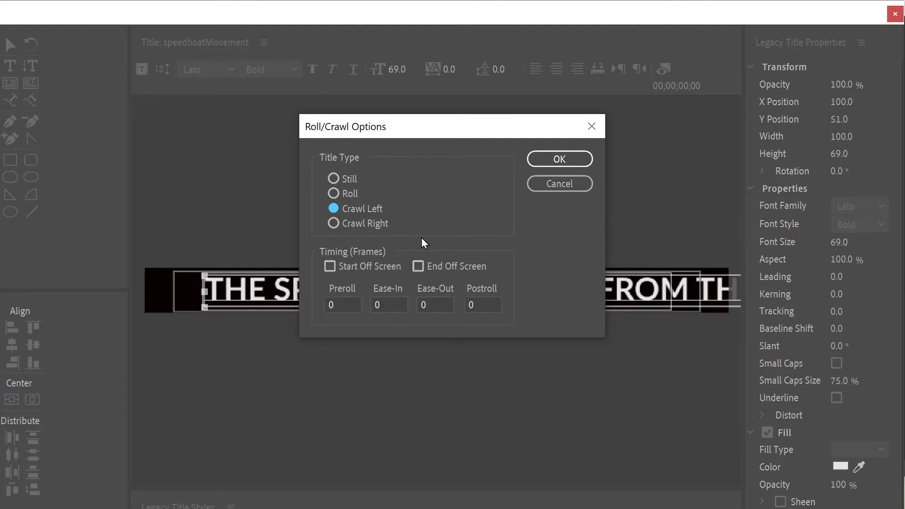
pyautogui.click(559, 158)
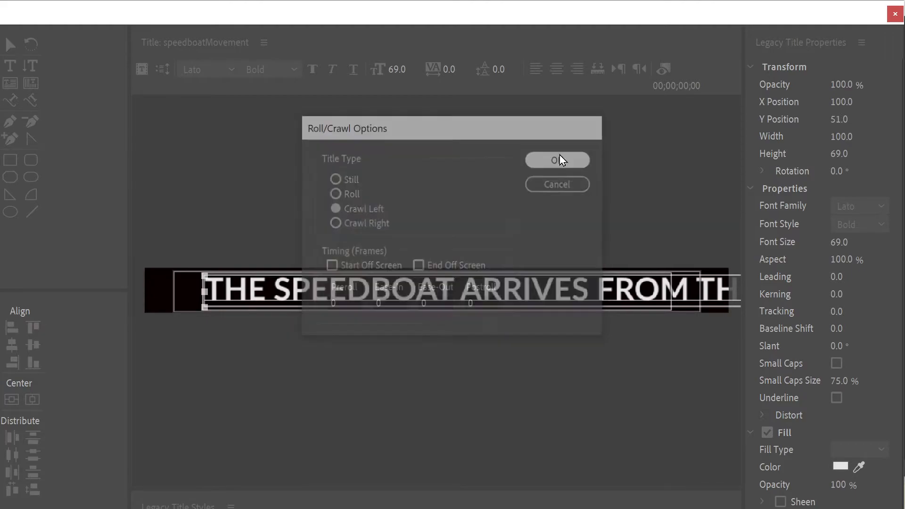
pyautogui.click(895, 14)
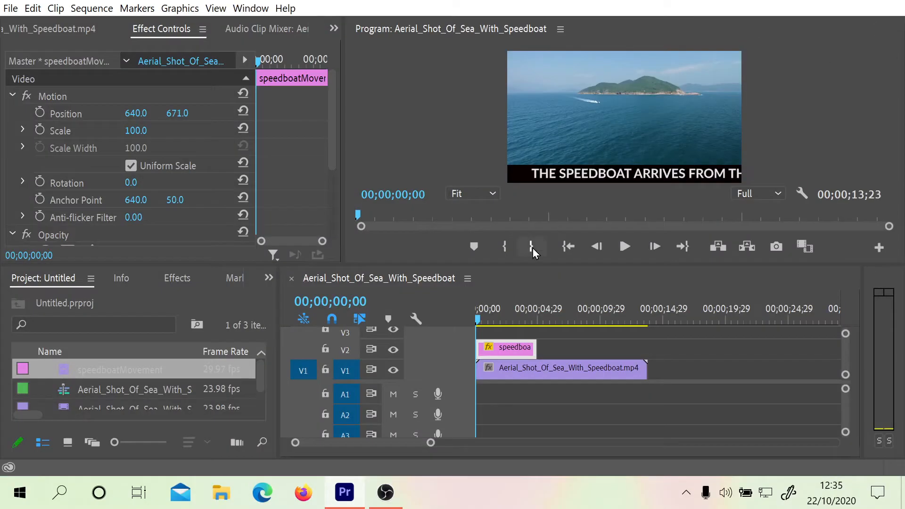
pyautogui.click(623, 248)
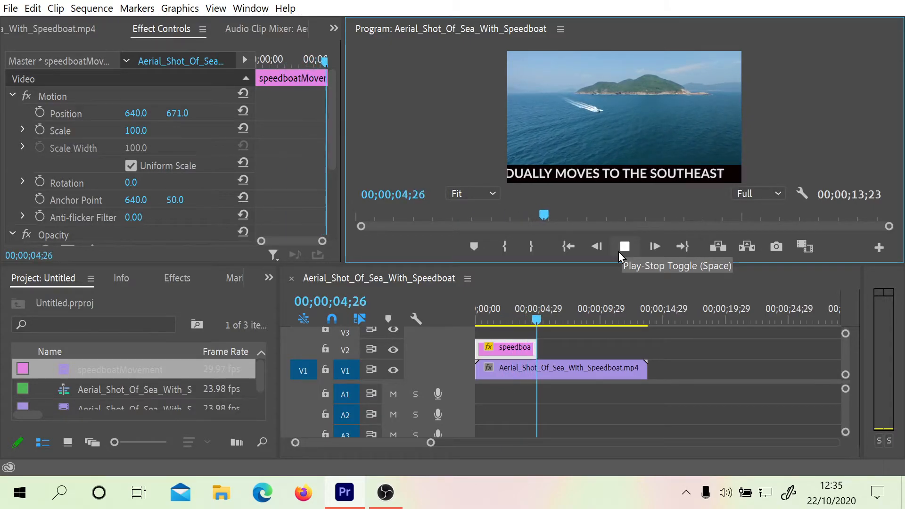
pyautogui.click(624, 251)
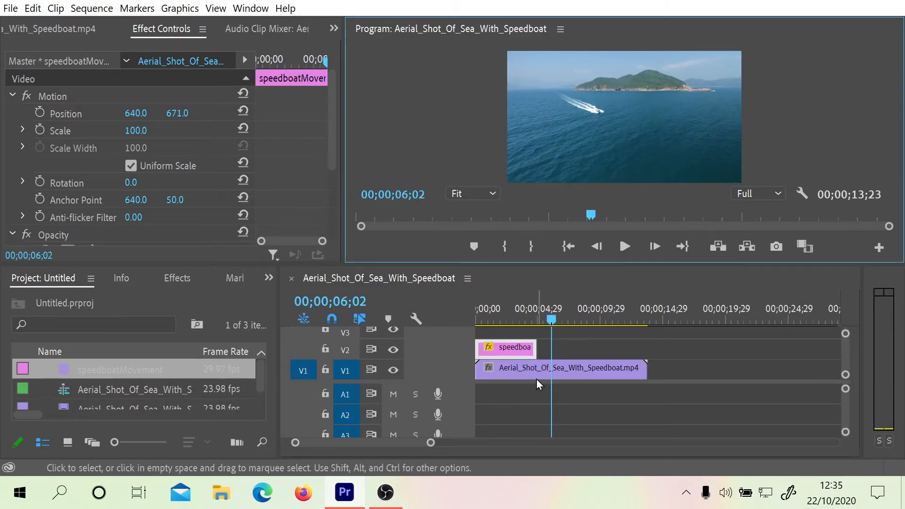
# Step: Extend the title clip on V2 to end at about 11 seconds and play the sequence from the start
pyautogui.moveTo(563, 325); pyautogui.dragTo(451, 331)
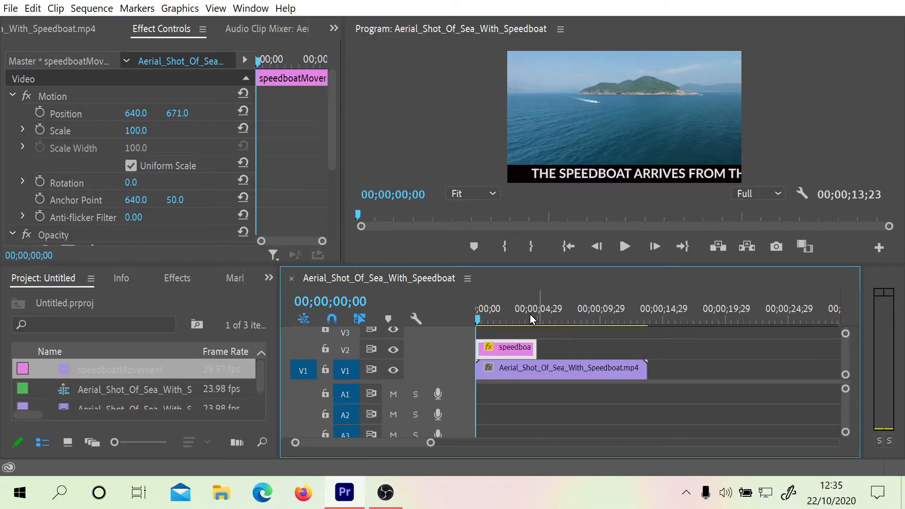
pyautogui.moveTo(536, 348); pyautogui.dragTo(611, 348)
pyautogui.moveTo(519, 311); pyautogui.dragTo(451, 320)
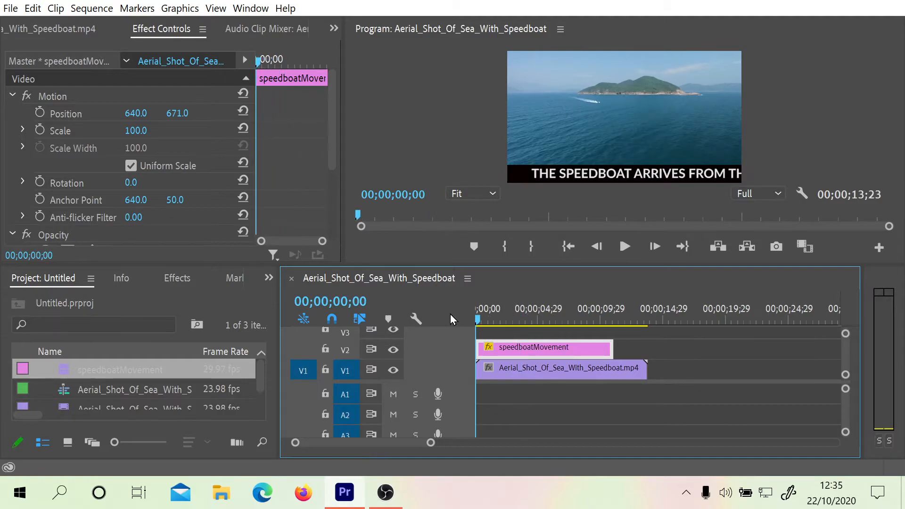
pyautogui.click(625, 247)
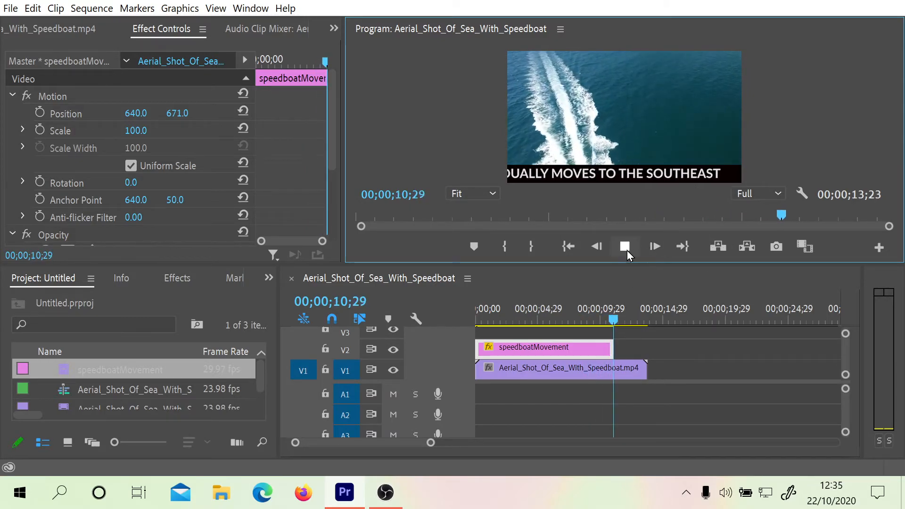
pyautogui.click(623, 246)
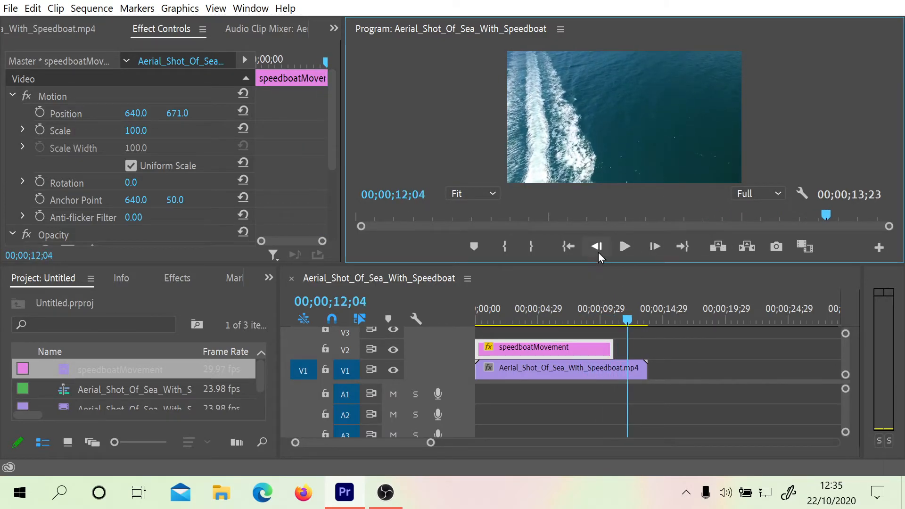
# Step: Make the left-crawling title start off screen and preview the crawl from the beginning of the sequence
pyautogui.doubleClick(525, 353)
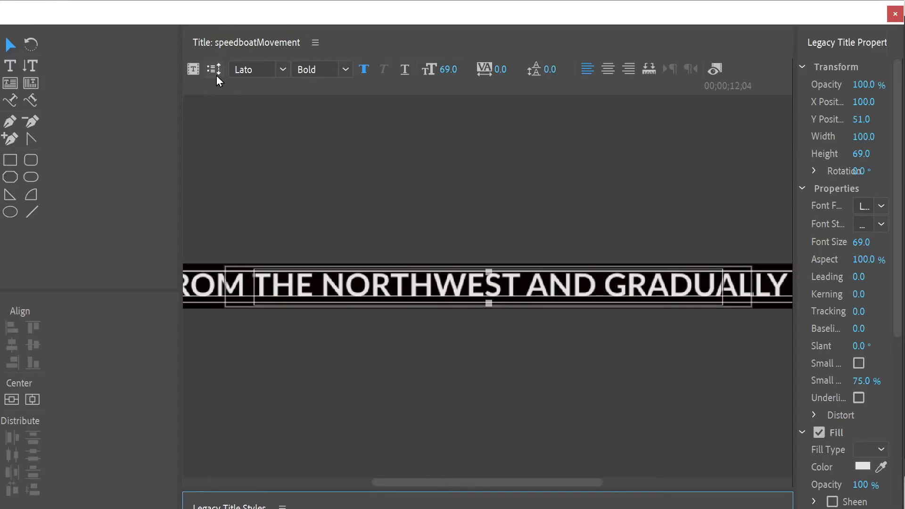
pyautogui.click(215, 70)
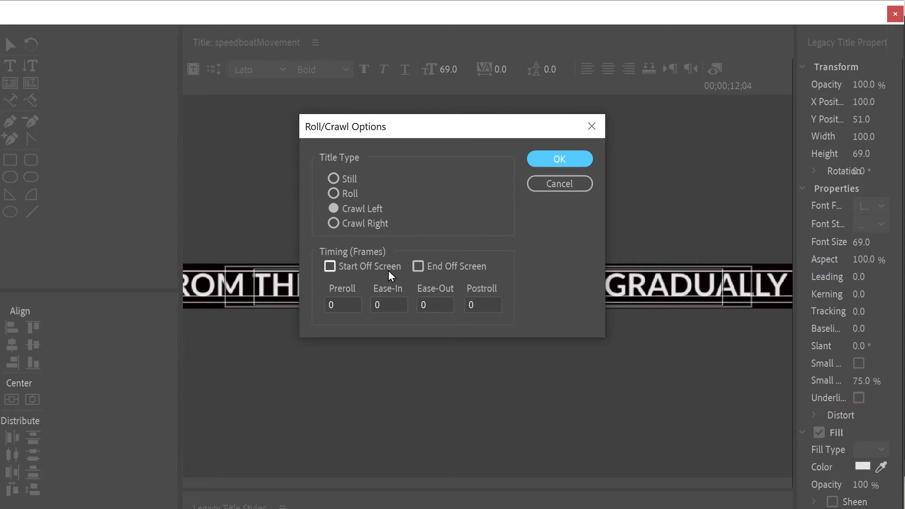
pyautogui.click(332, 270)
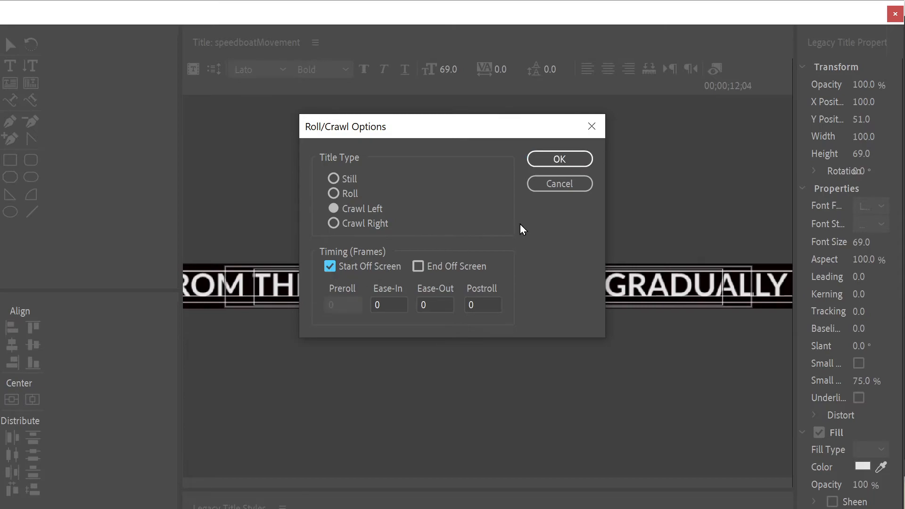
pyautogui.click(560, 159)
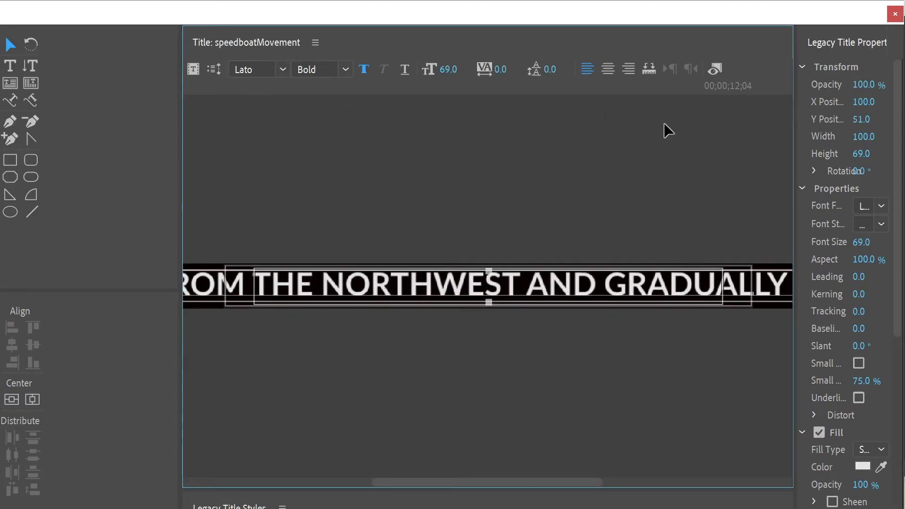
pyautogui.click(895, 14)
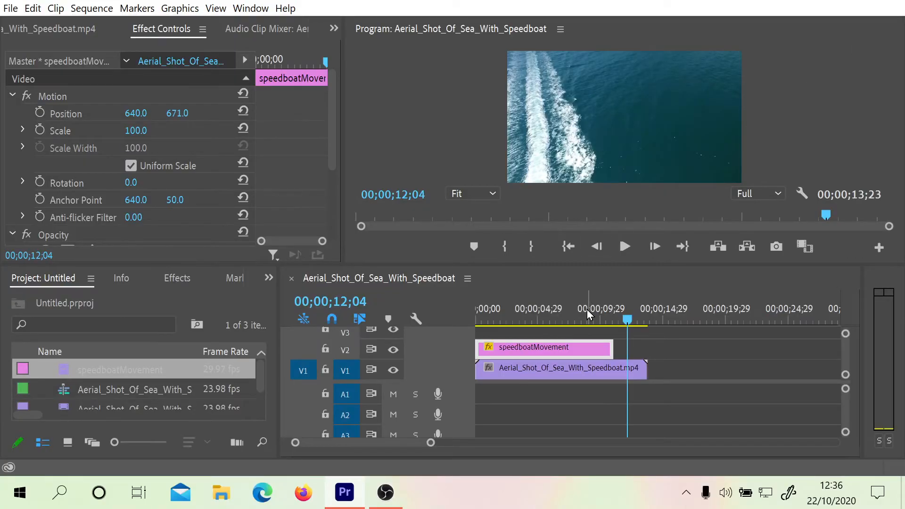
pyautogui.moveTo(588, 310); pyautogui.dragTo(375, 332)
pyautogui.click(625, 247)
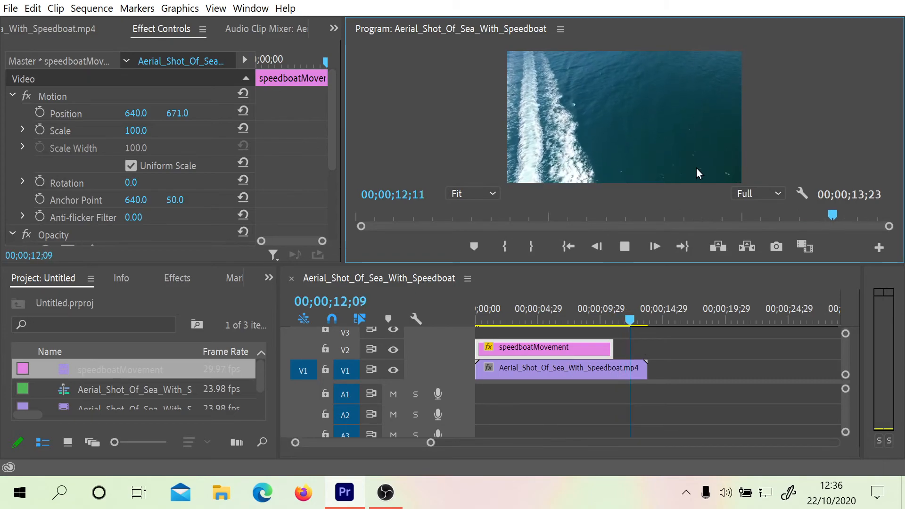
pyautogui.click(626, 245)
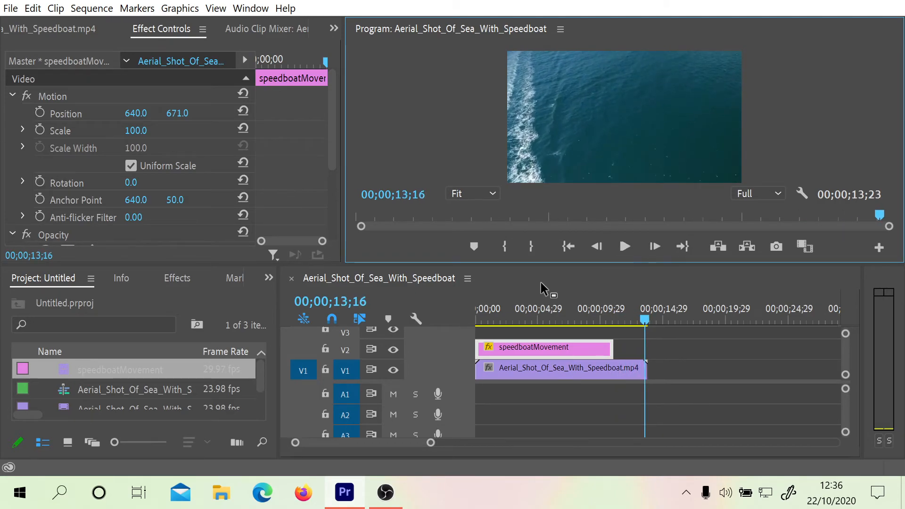
# Step: Make the crawl also end off screen with an ease-in of 50 frames, and play the sequence from the start
pyautogui.click(519, 353)
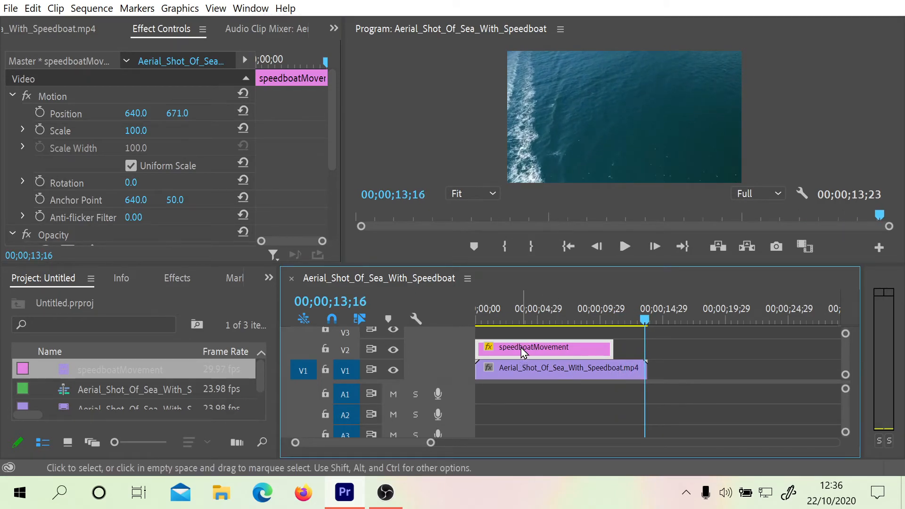
pyautogui.doubleClick(521, 347)
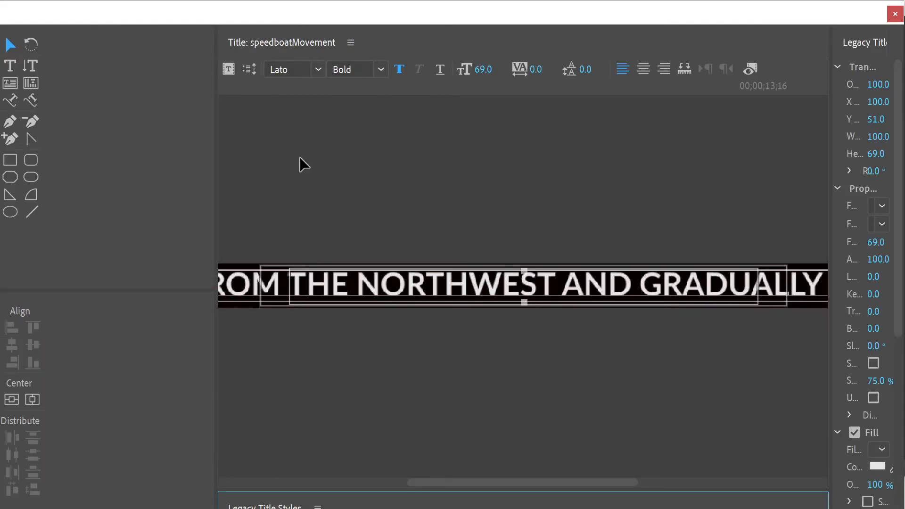
pyautogui.click(249, 68)
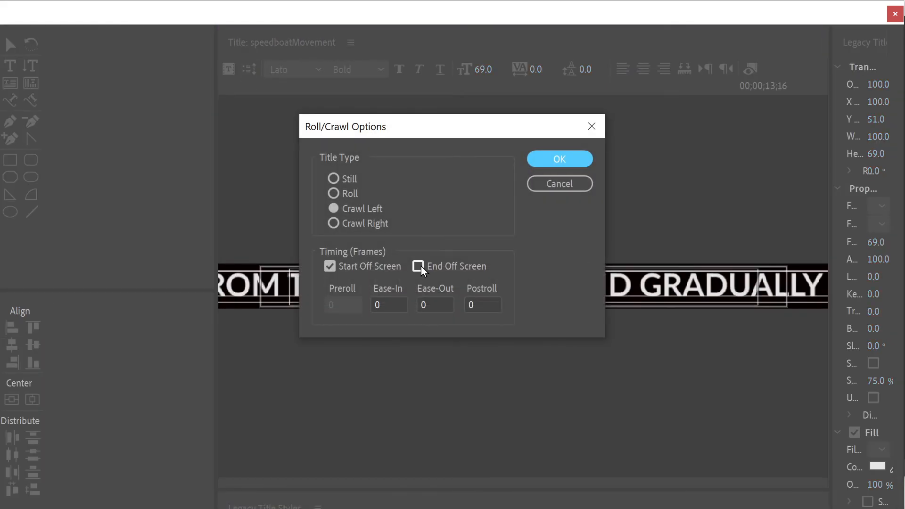
pyautogui.click(420, 266)
pyautogui.click(395, 304)
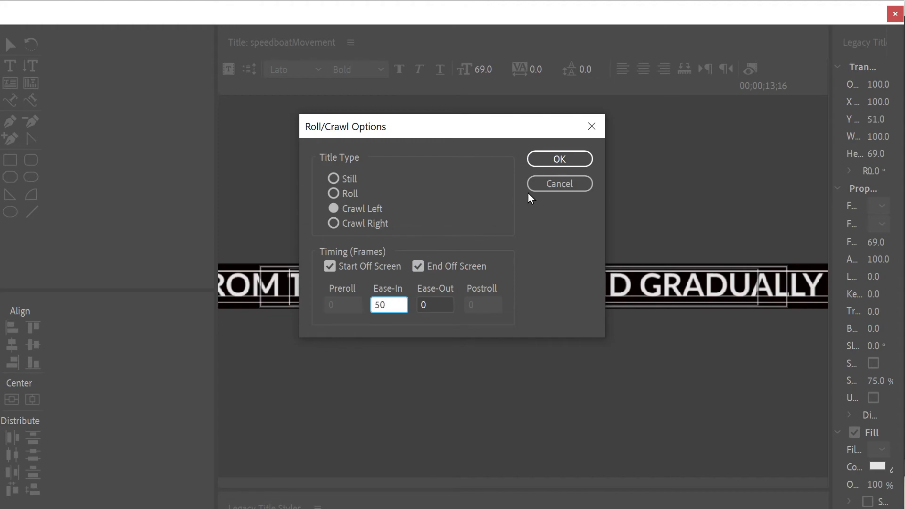
pyautogui.click(580, 160)
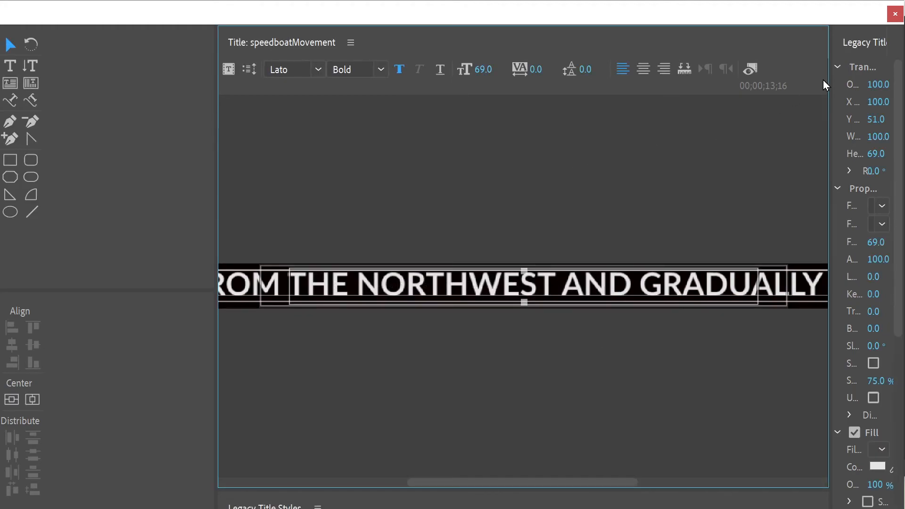
pyautogui.click(894, 13)
pyautogui.moveTo(645, 319); pyautogui.dragTo(431, 306)
pyautogui.click(631, 248)
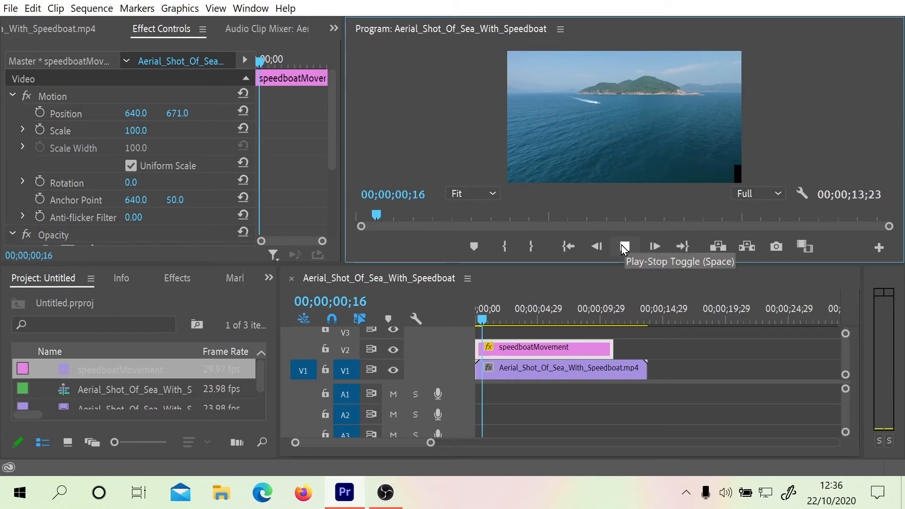